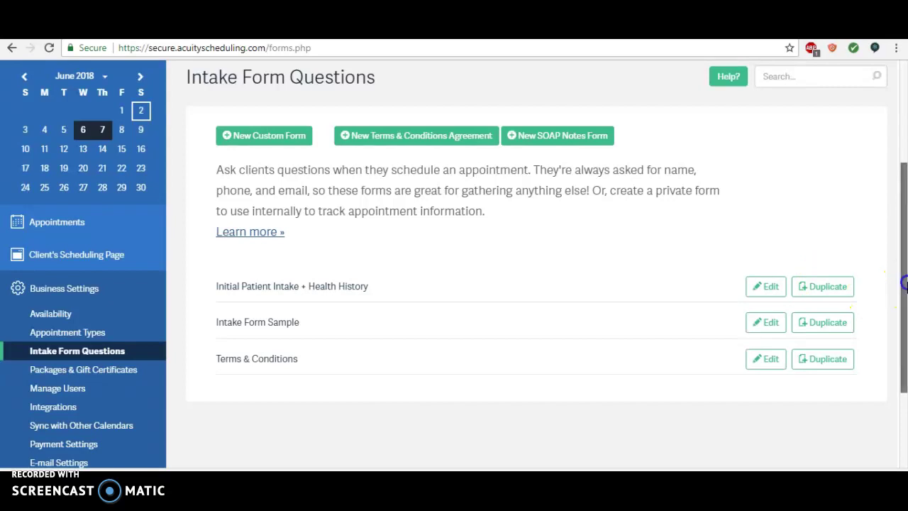
Create a new terms and conditions agreement form and name it "Consent".
left_click_drag(904, 283, 904, 284)
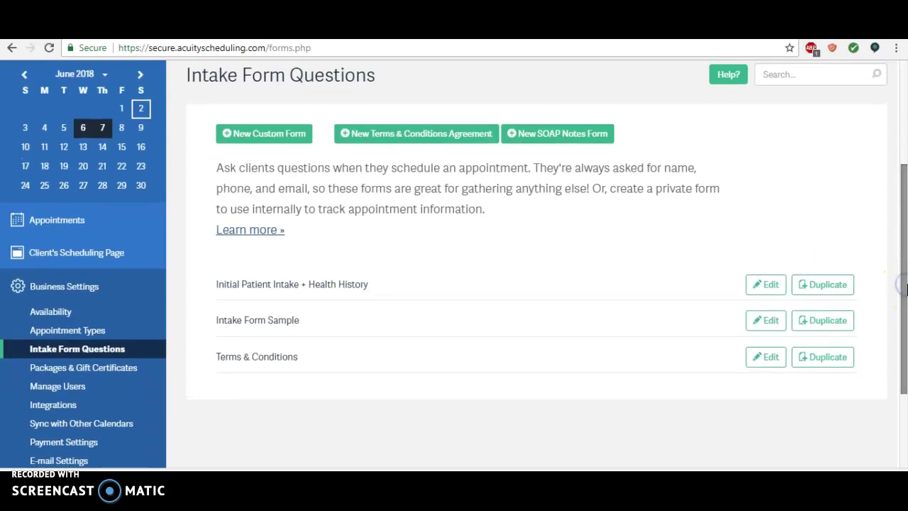
left_click(376, 147)
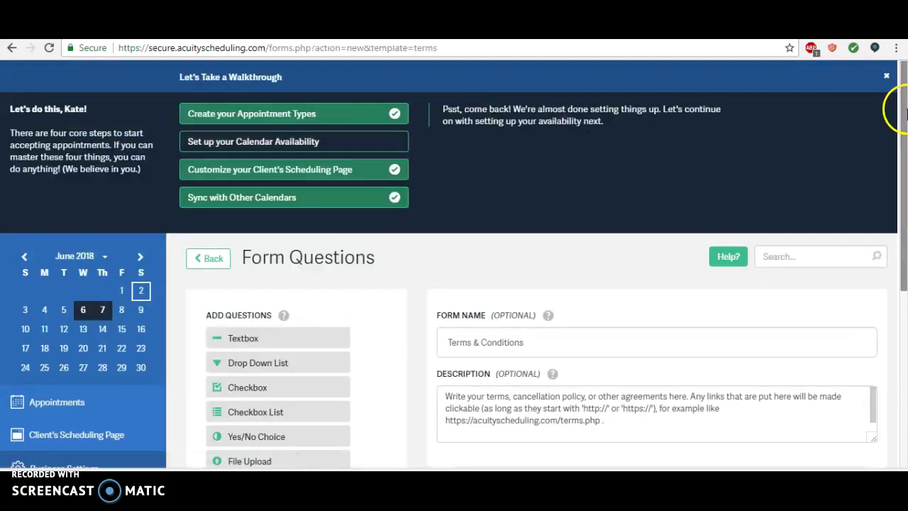
left_click_drag(904, 110, 905, 211)
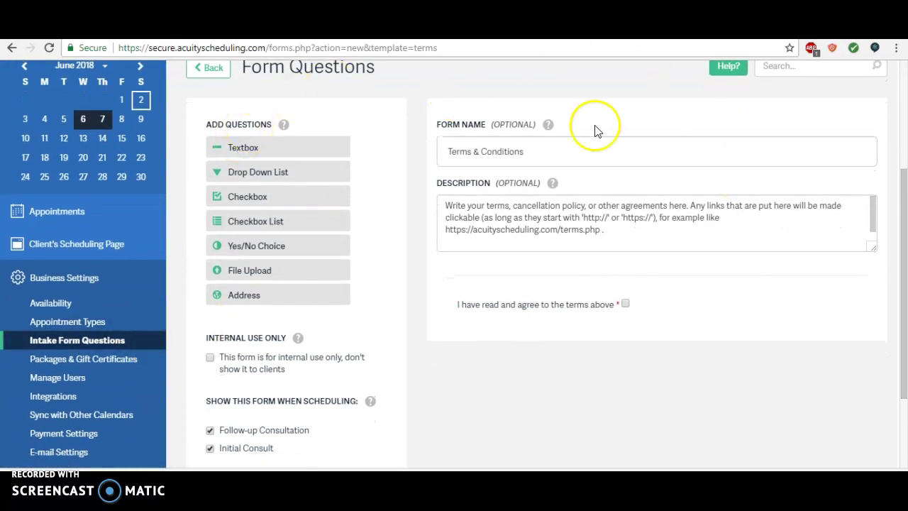
left_click(543, 151)
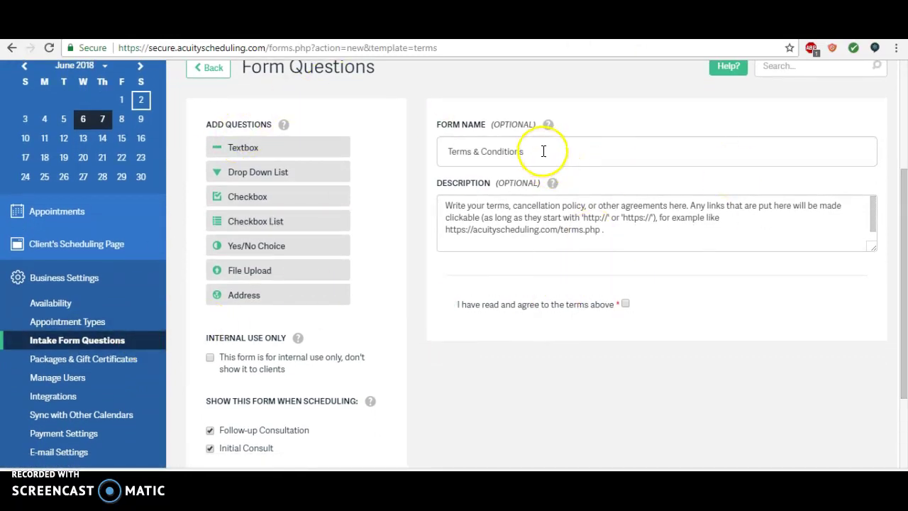
left_click_drag(540, 151, 434, 156)
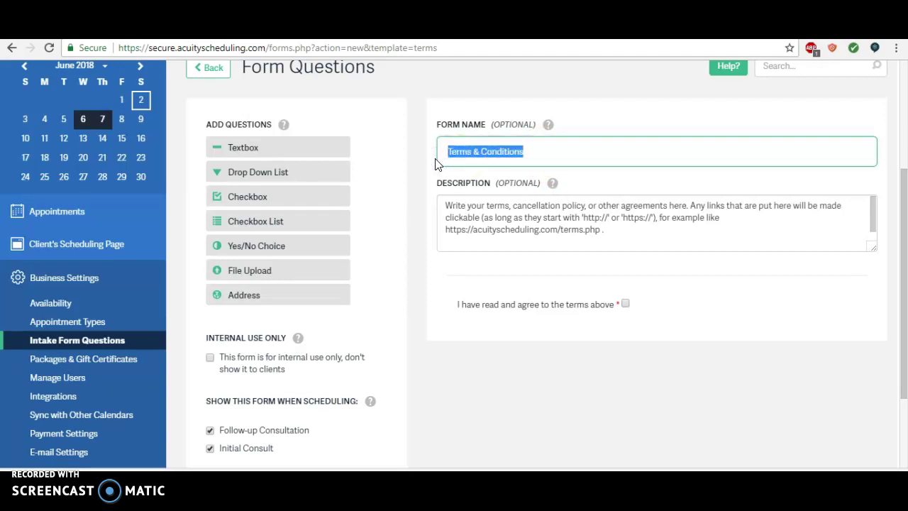
type("Consent")
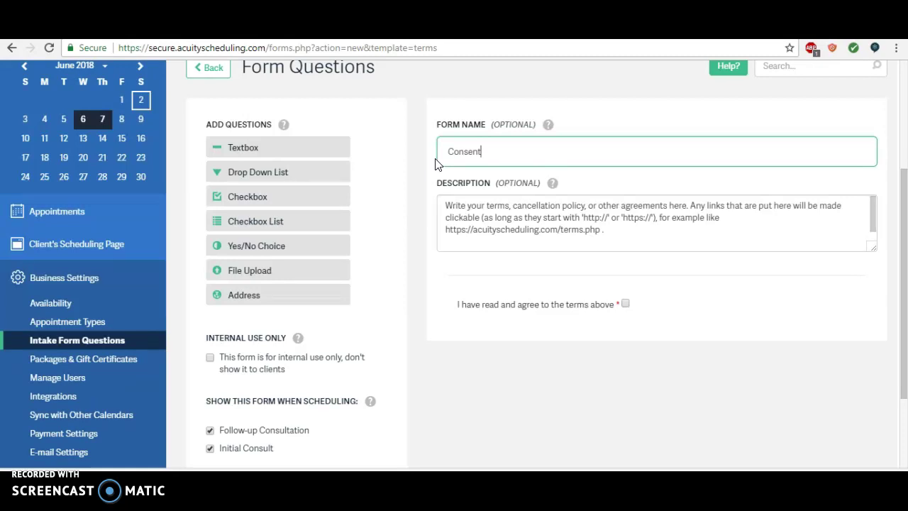
left_click(447, 156)
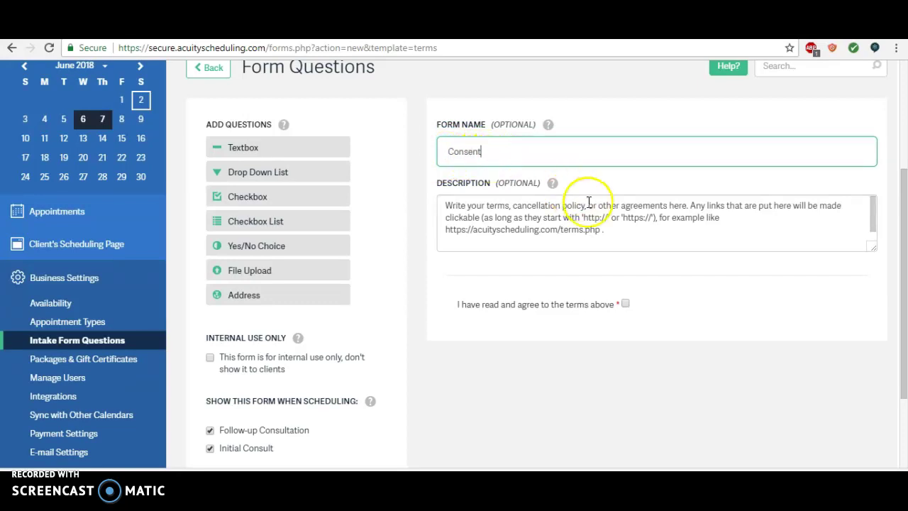
left_click_drag(619, 235, 437, 198)
mouse_move(502, 284)
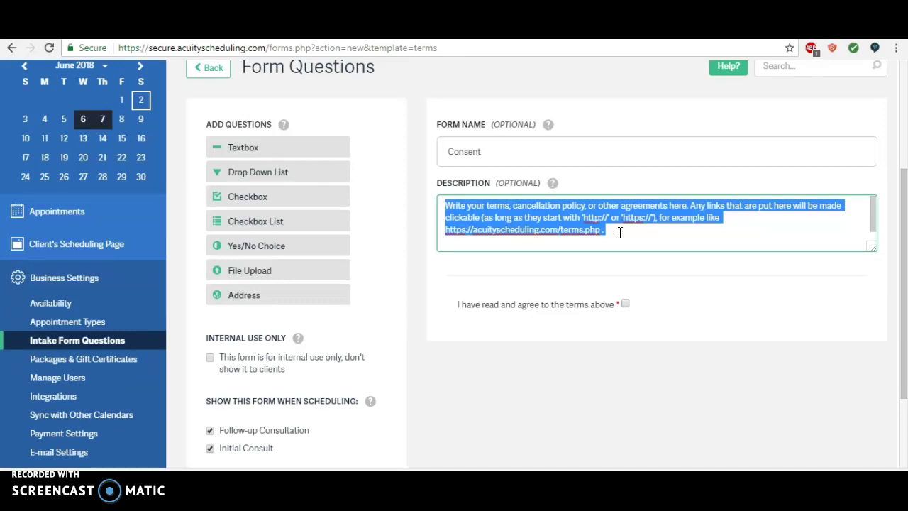
left_click(905, 219)
left_click(638, 236)
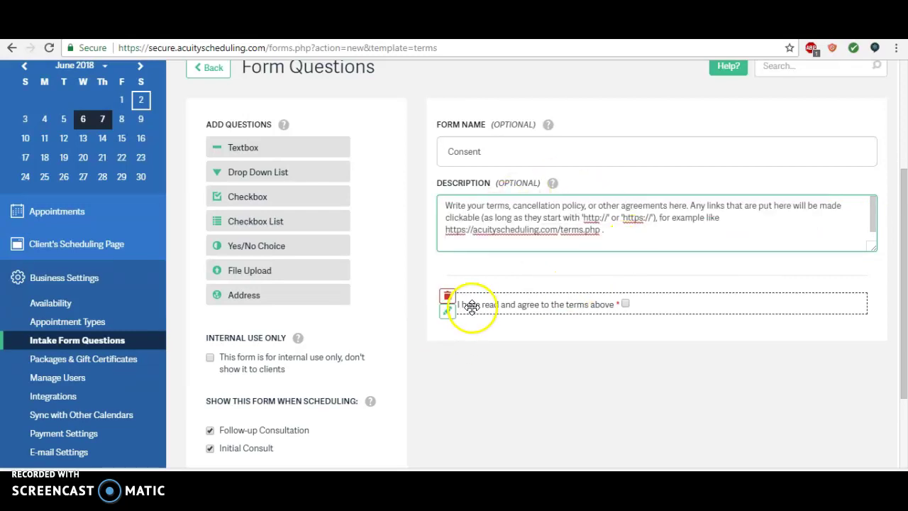
Extend the agreement checkbox's question with "and have completed the intake to the best of my knowledge" and save it.
mouse_move(462, 317)
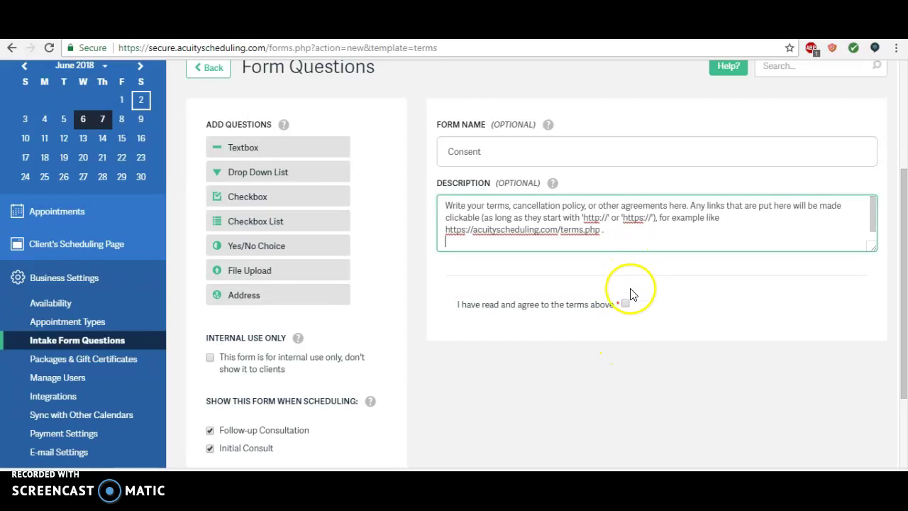
mouse_move(627, 310)
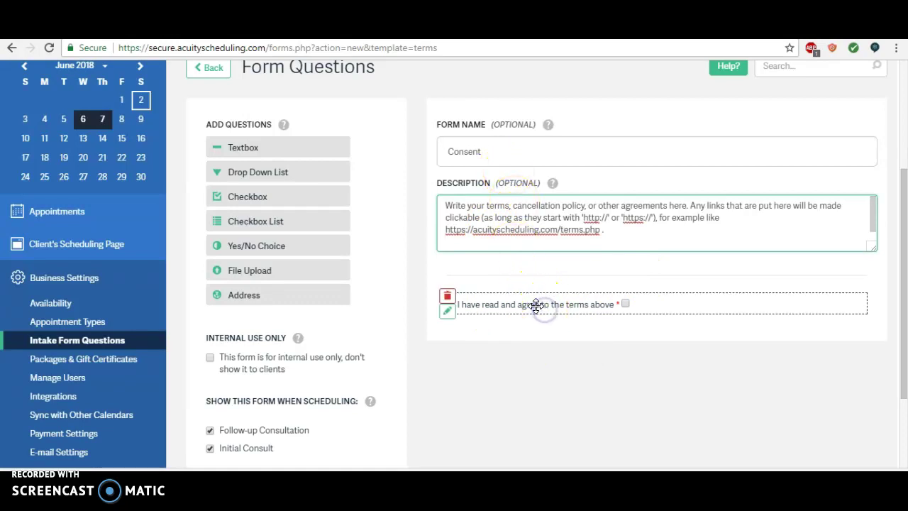
left_click(448, 313)
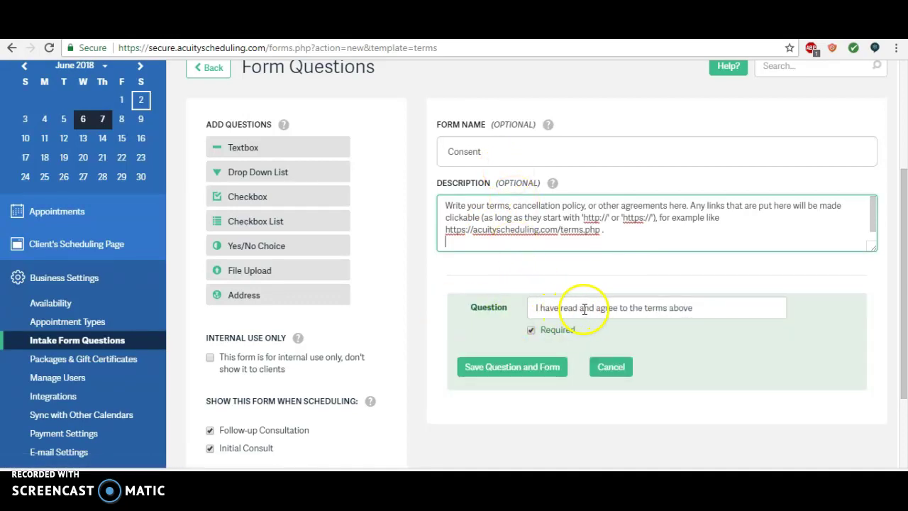
left_click(694, 307)
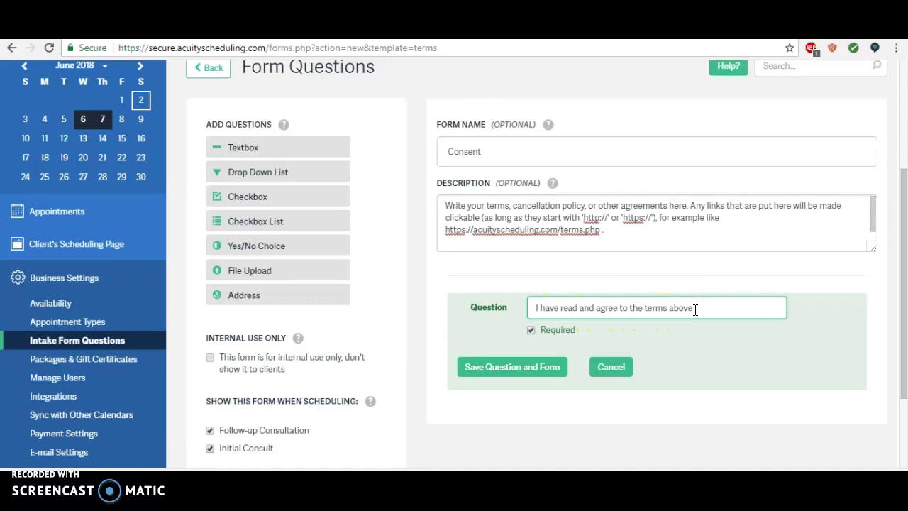
type("let")
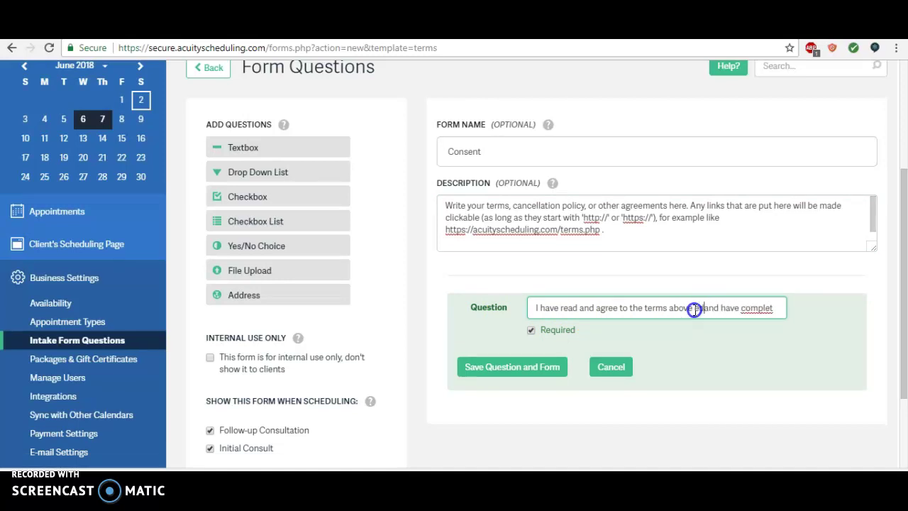
left_click(694, 307)
left_click(769, 307)
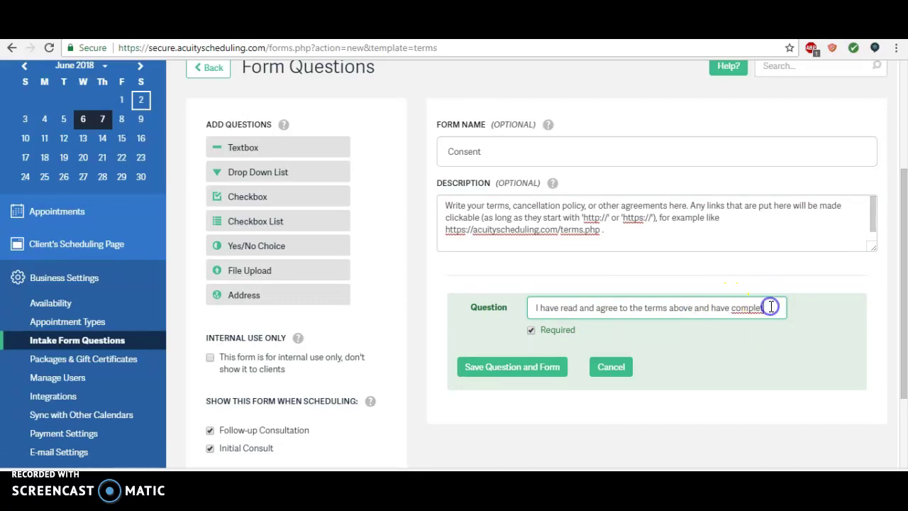
type("ed the intake")
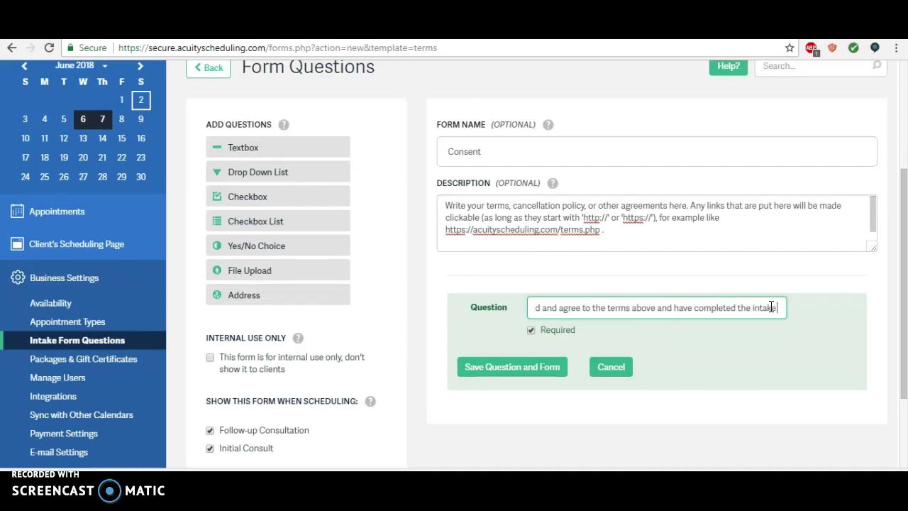
type(" to the best of my")
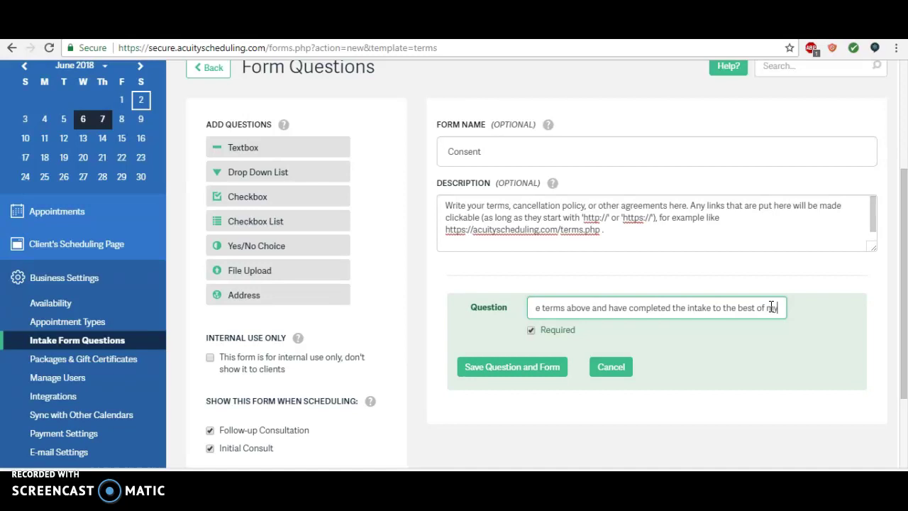
type(" knowle")
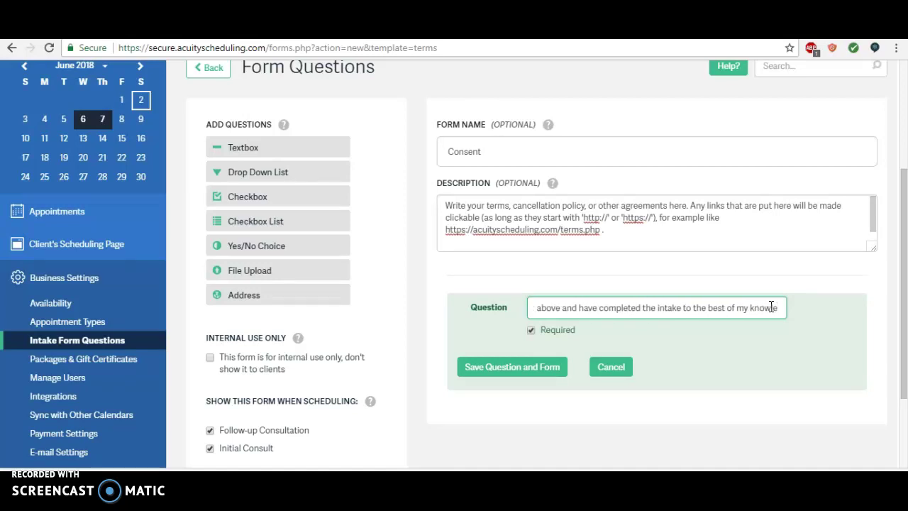
type("dge")
left_click(528, 369)
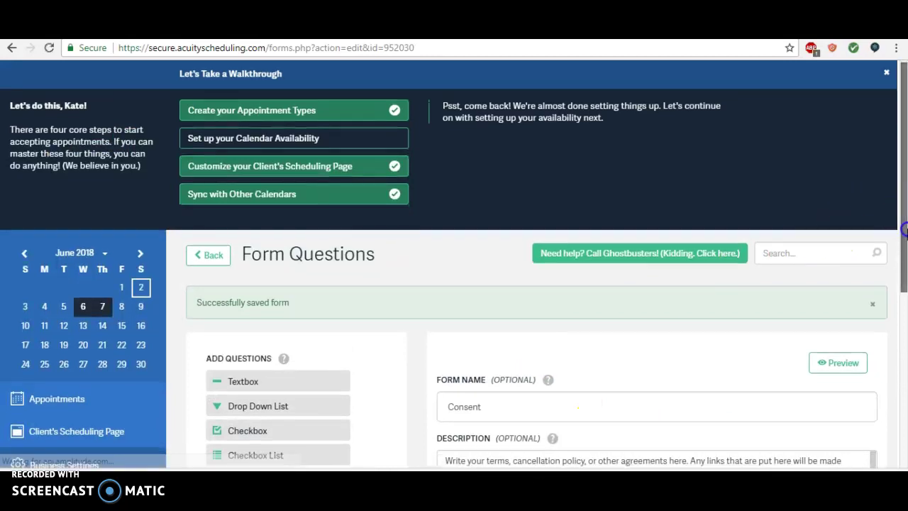
Add a required textbox question below the checkbox reading "Please mark your initial stating that above is all true" and save it.
scroll(904, 229, "down", 3)
left_click_drag(297, 148, 552, 369)
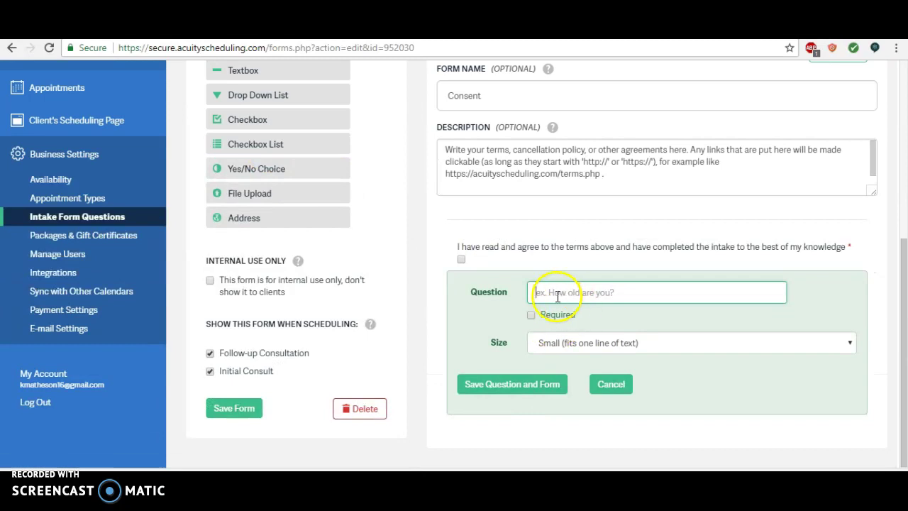
type("Please mark your initial stating that above is all true")
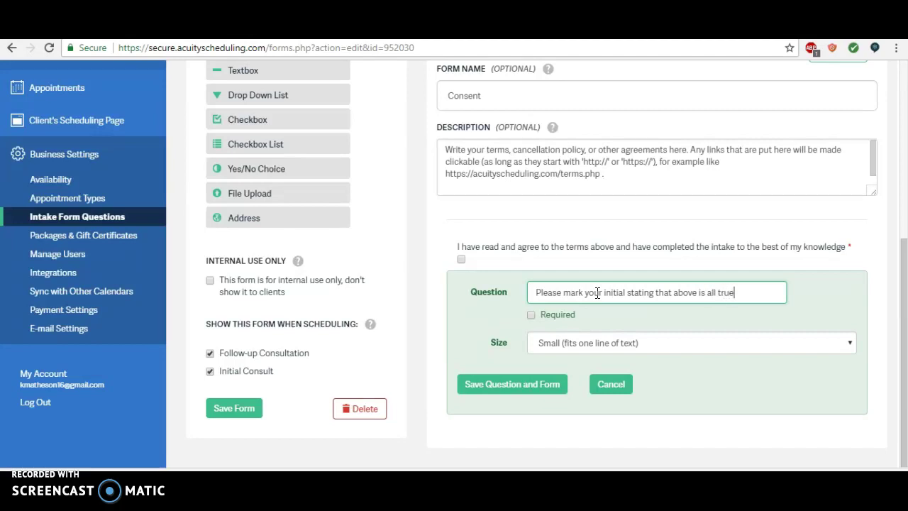
left_click(546, 292)
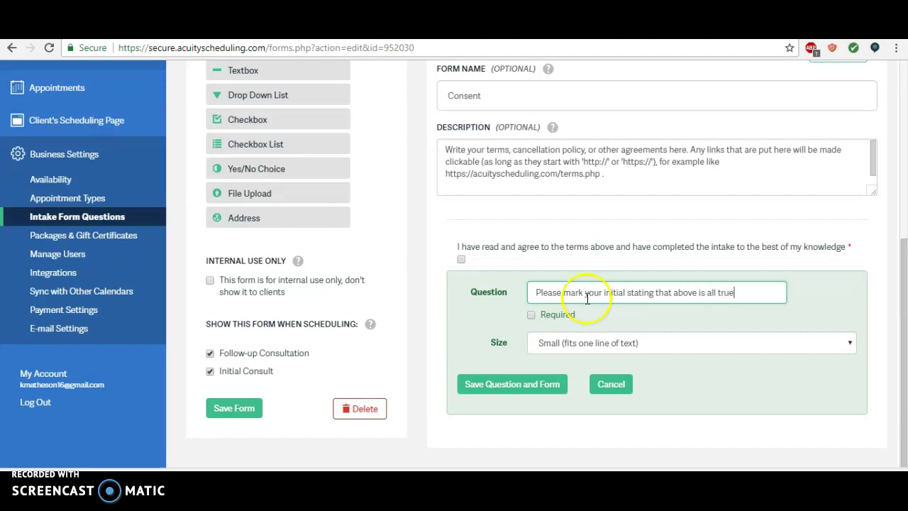
left_click(531, 315)
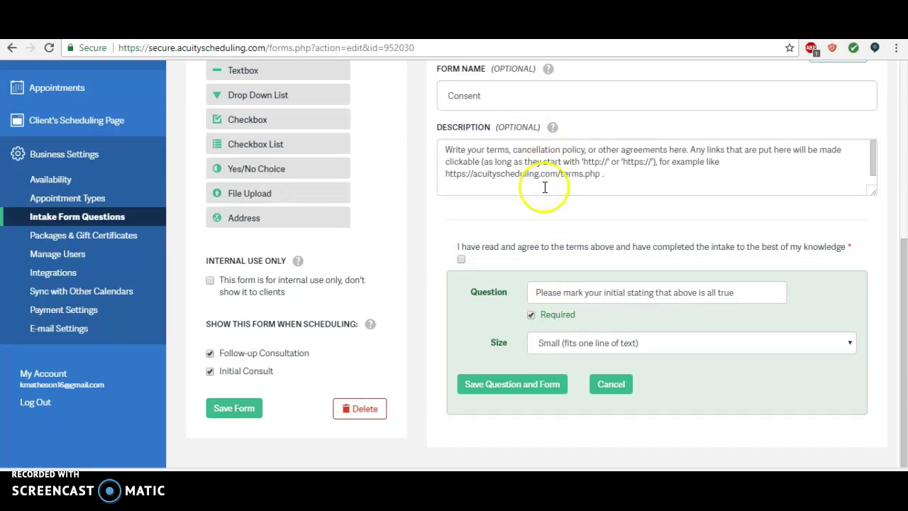
left_click(550, 388)
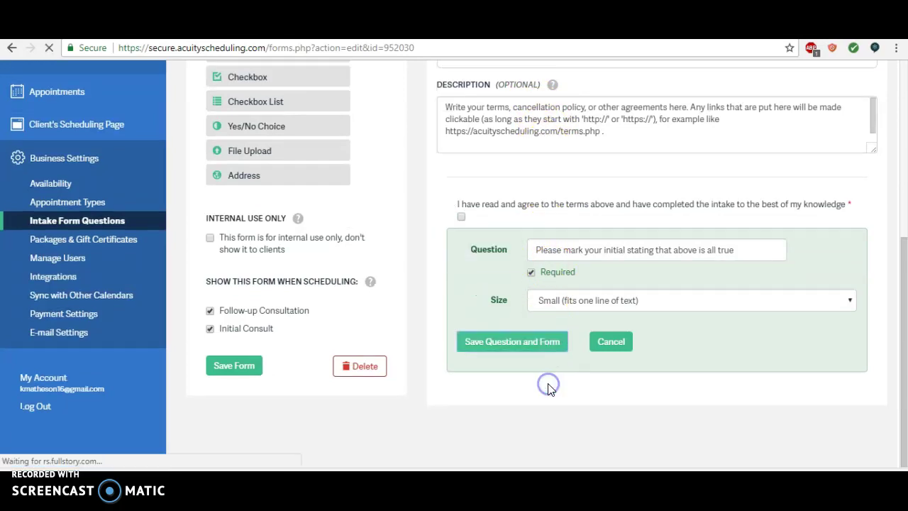
Stop showing the form when scheduling a Follow-up Consultation and save the form.
left_click_drag(903, 212, 902, 378)
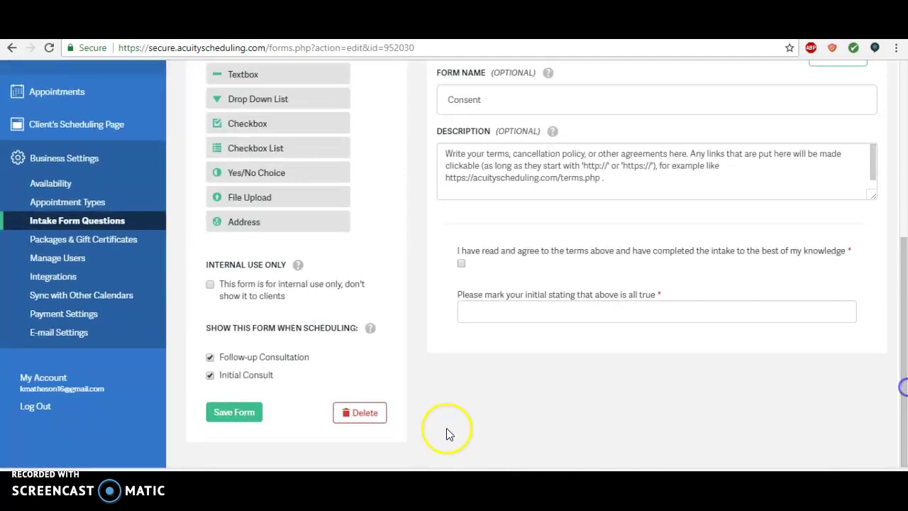
left_click(210, 357)
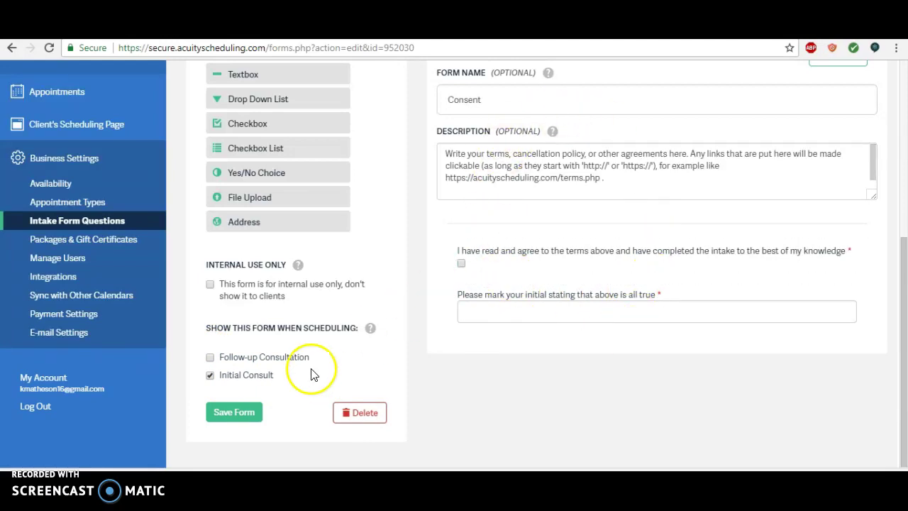
left_click(239, 411)
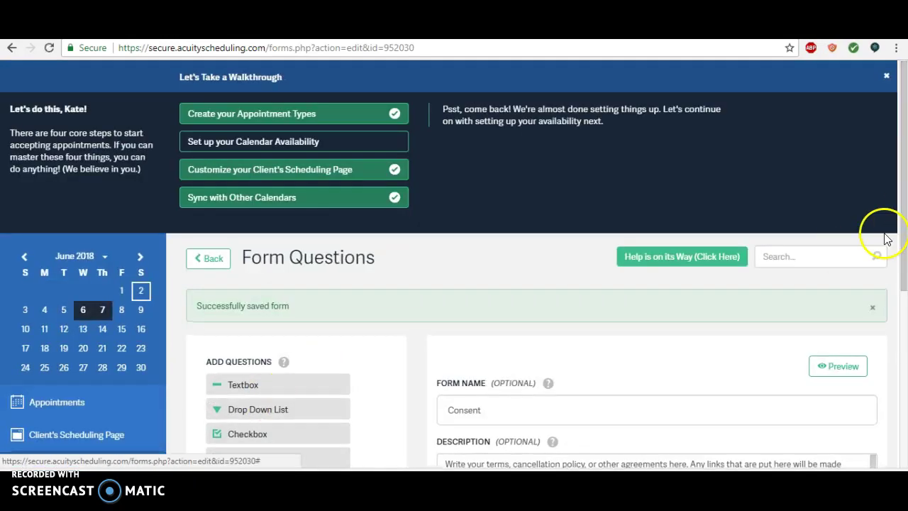
left_click_drag(902, 179, 904, 322)
left_click(207, 434)
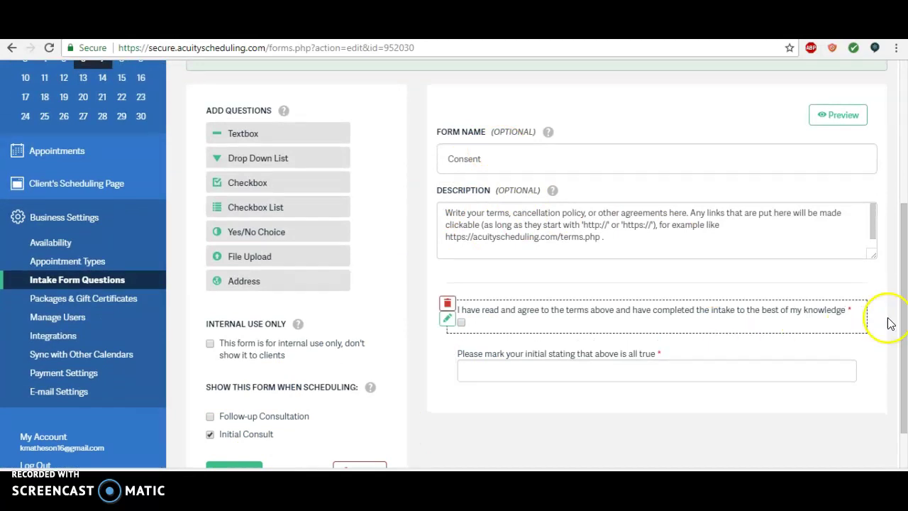
left_click_drag(901, 318, 904, 305)
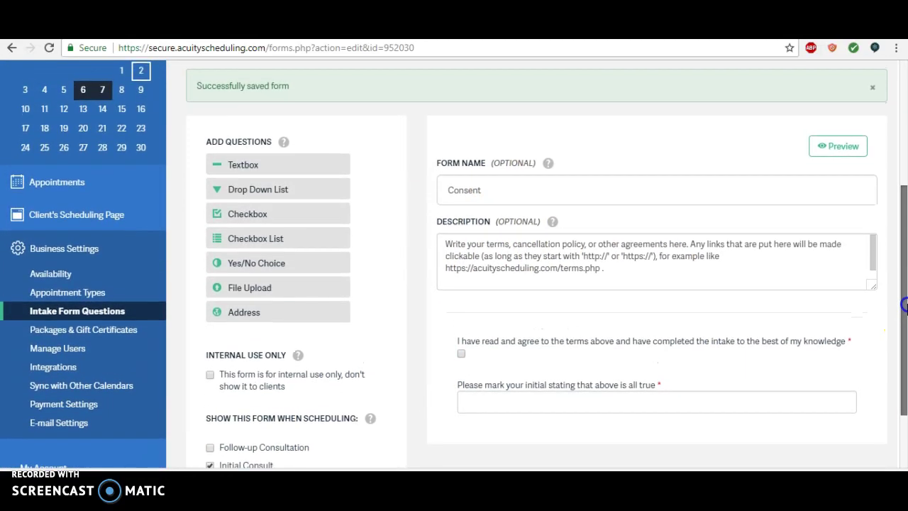